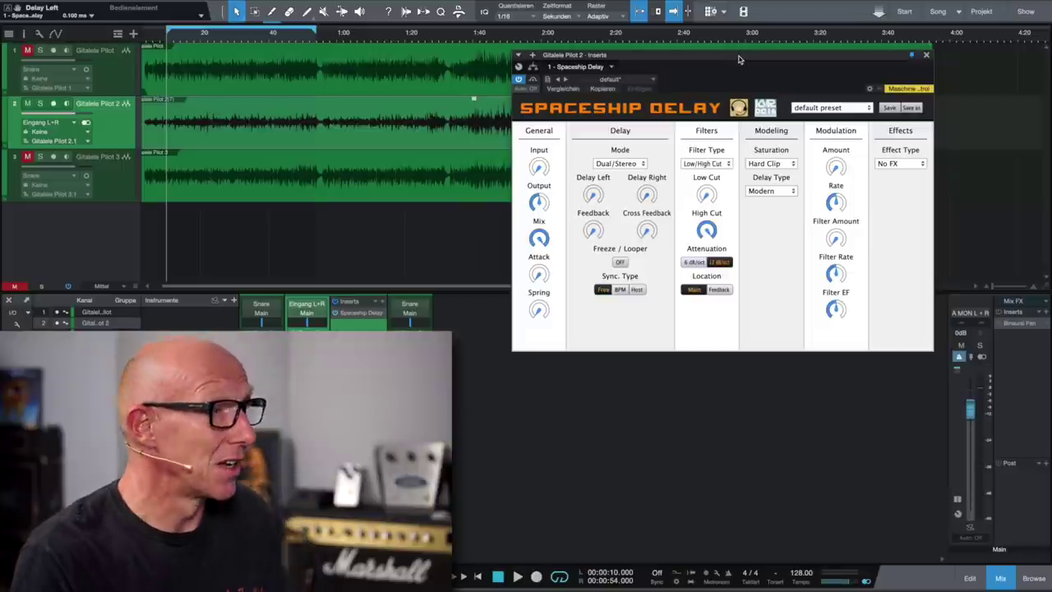
Step: Set the Spaceship Delay mode to Dual/Stereo, try the right and left delay controls, and keep the mix at 100%
click(641, 164)
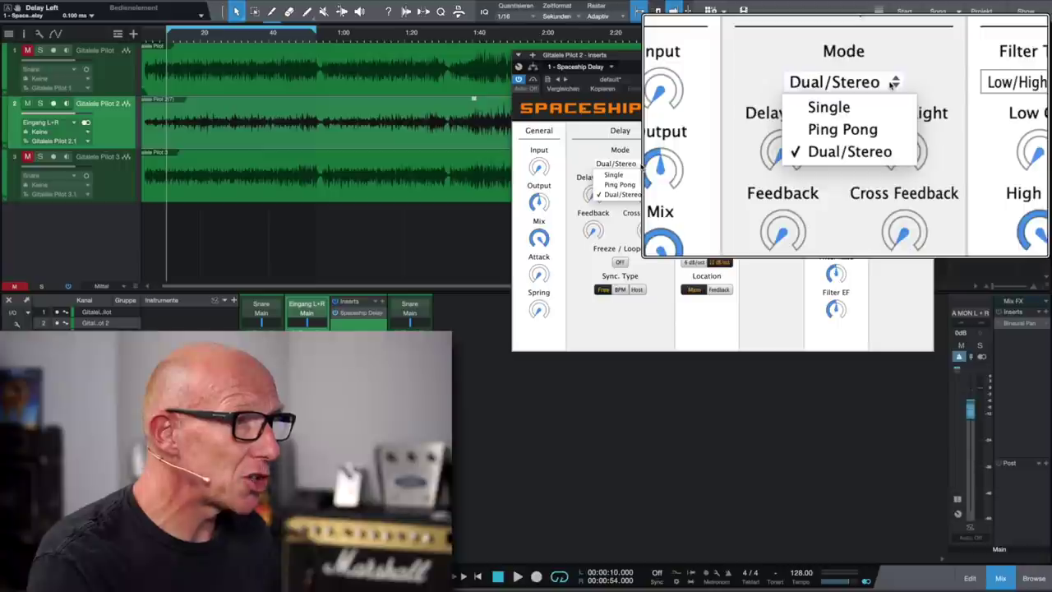
click(634, 193)
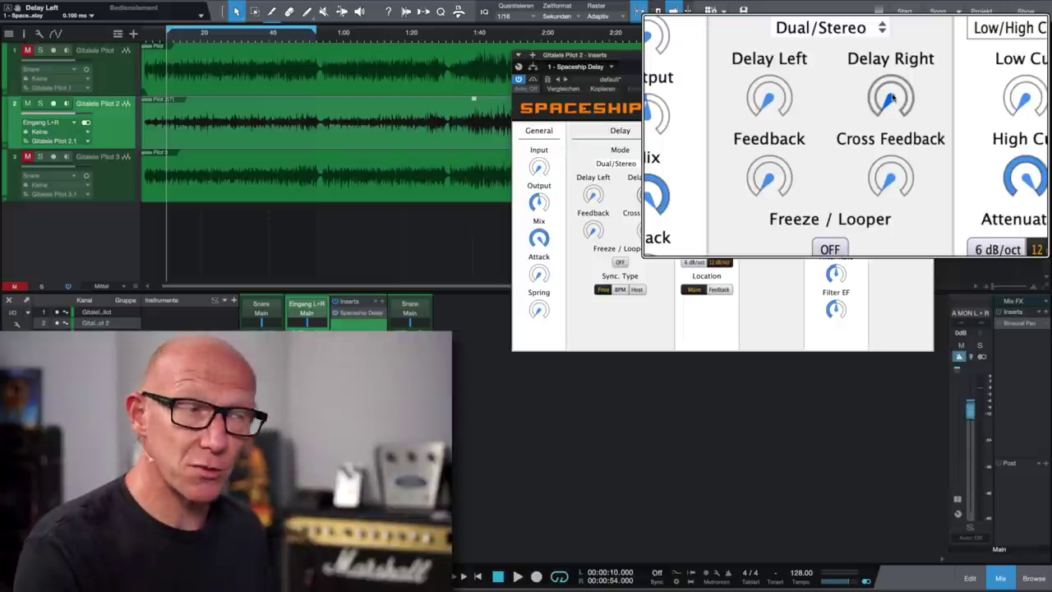
click(892, 98)
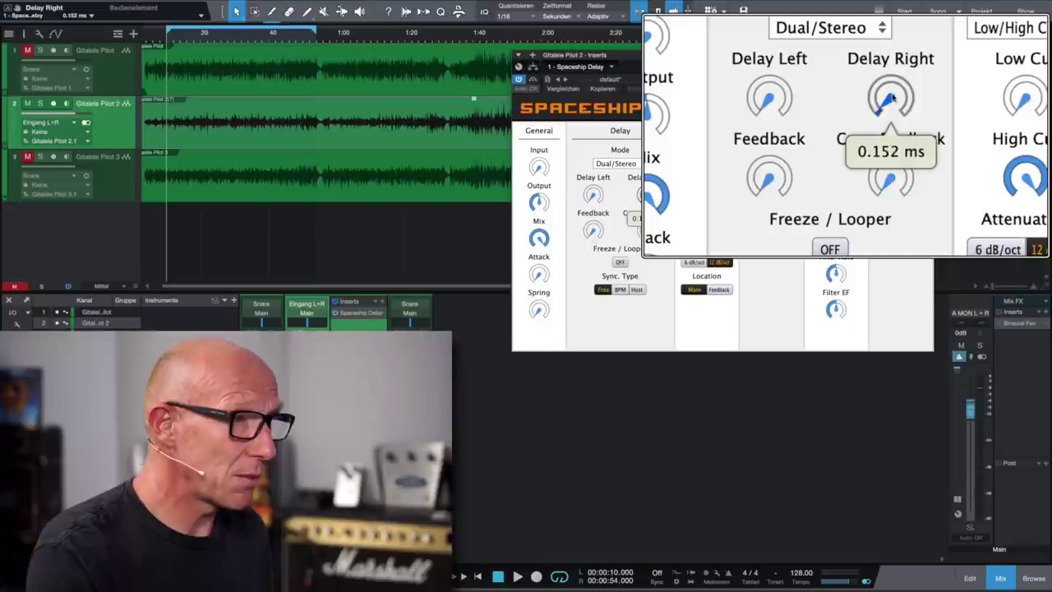
click(593, 196)
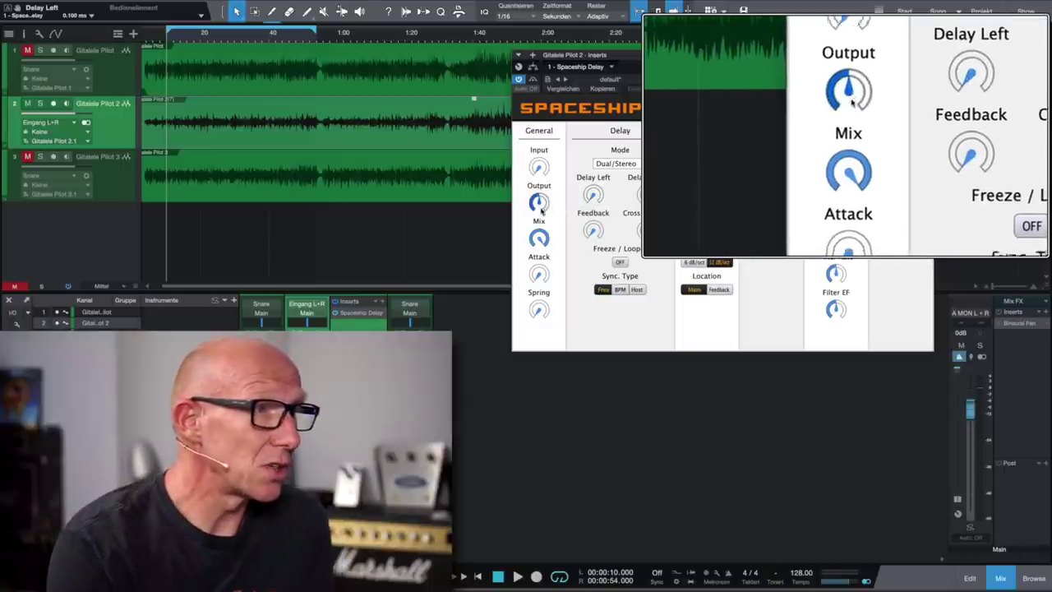
drag(542, 240, 541, 239)
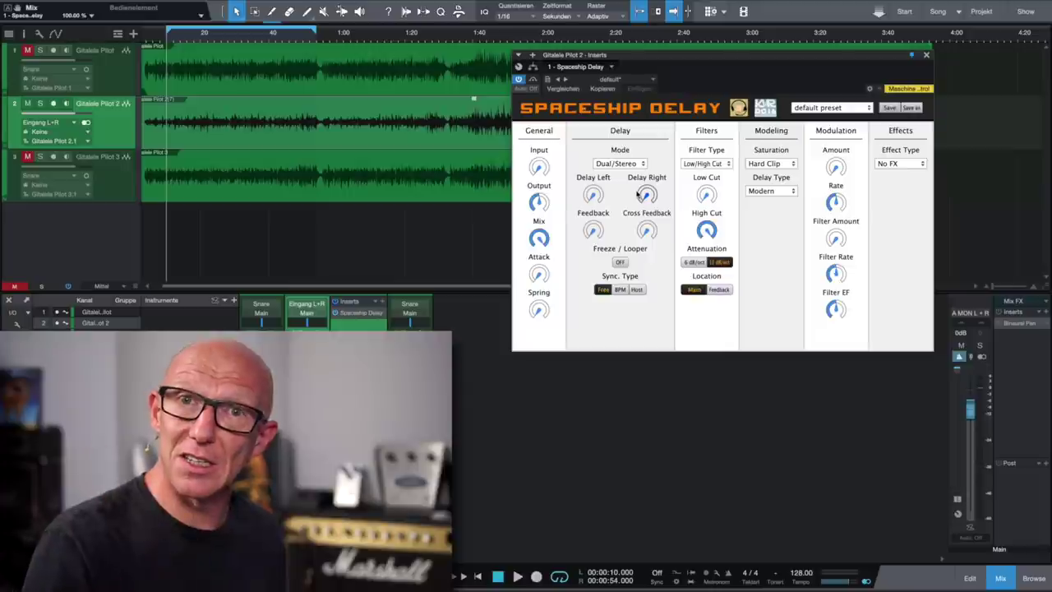
Step: Raise the left delay time of Spaceship Delay on Gitalele Pilot 2 to create a Haas effect
mouse_move(639, 195)
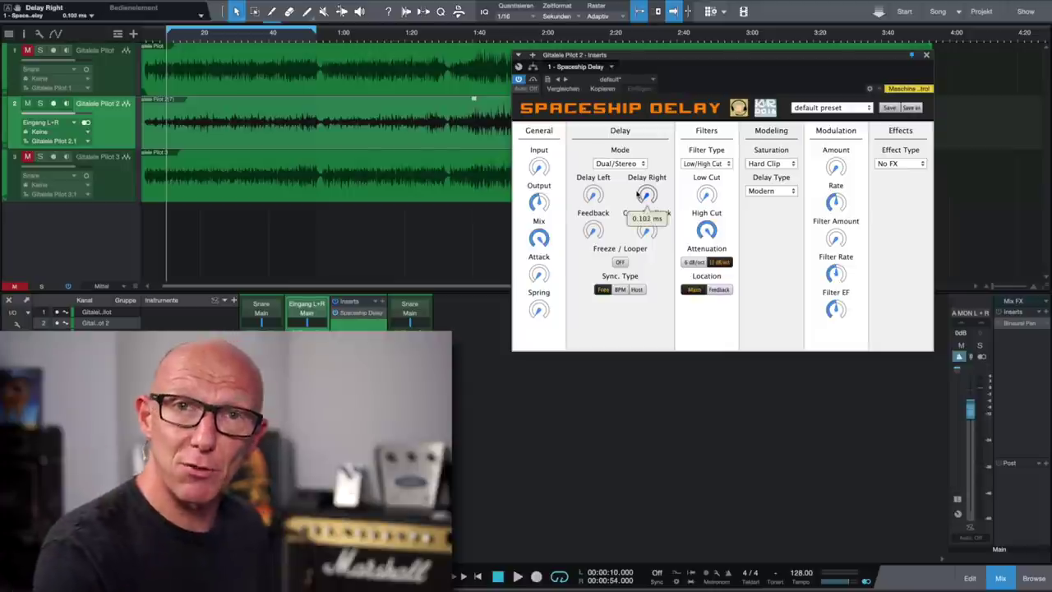
click(86, 123)
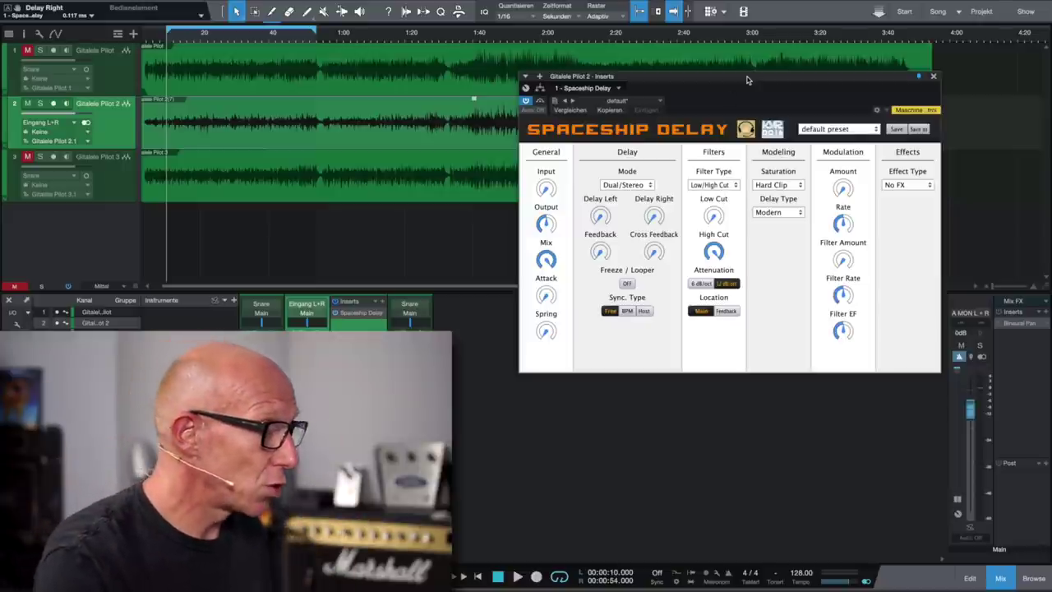
mouse_move(606, 216)
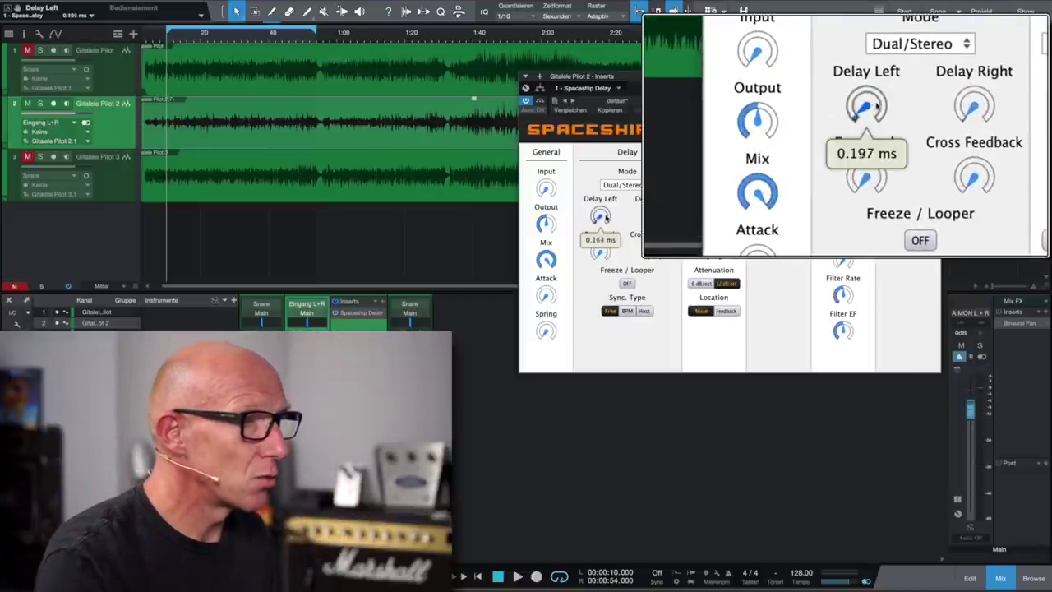
scroll(606, 217, up, 3)
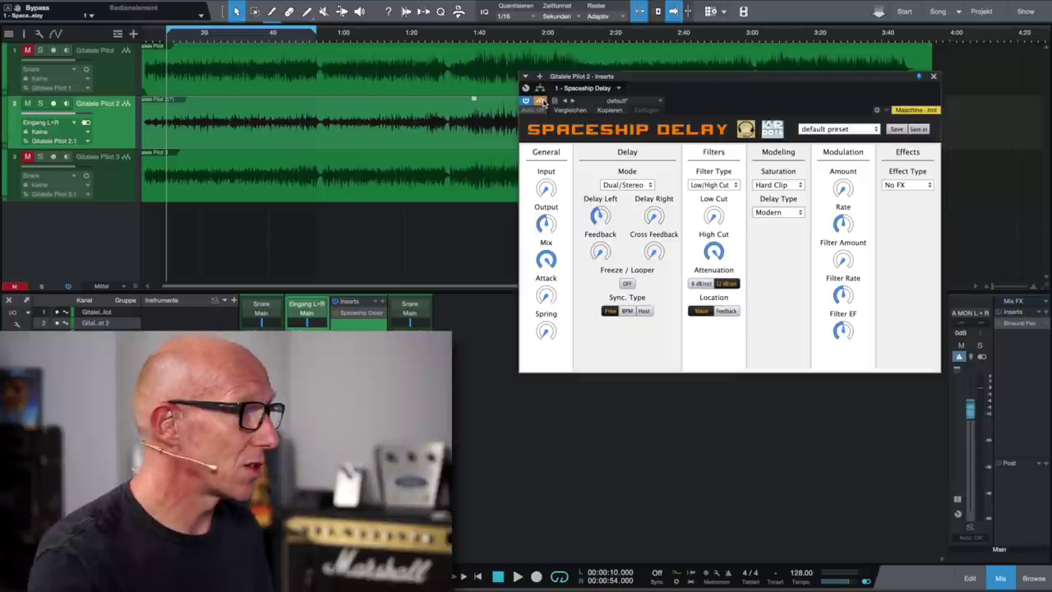
Step: Play the track while switching the Spaceship Delay bypass to compare the sound with and without the Haas effect, and close the plug-in
key(space)
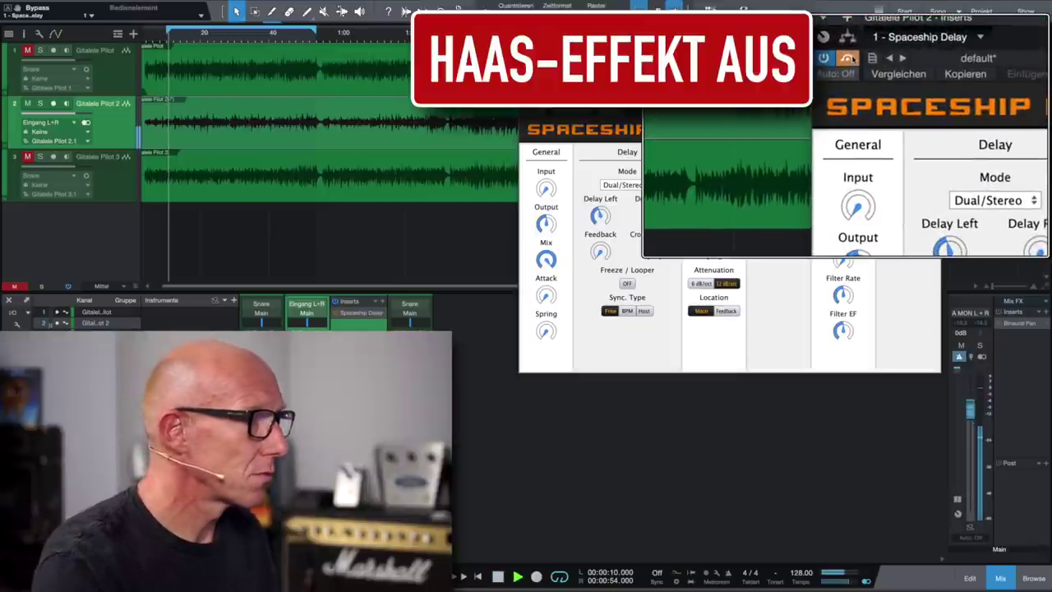
click(849, 57)
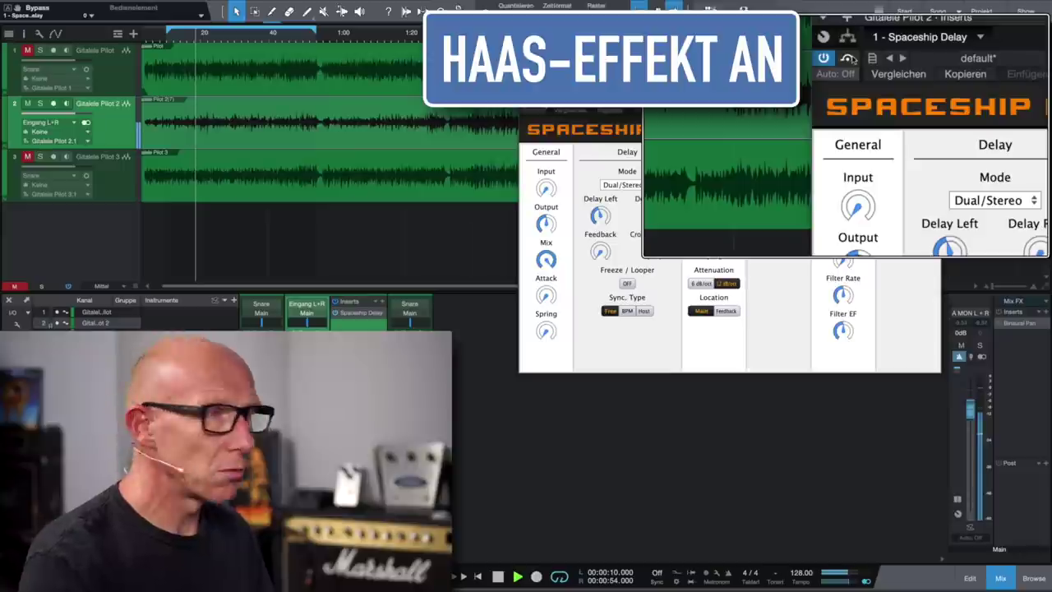
click(849, 57)
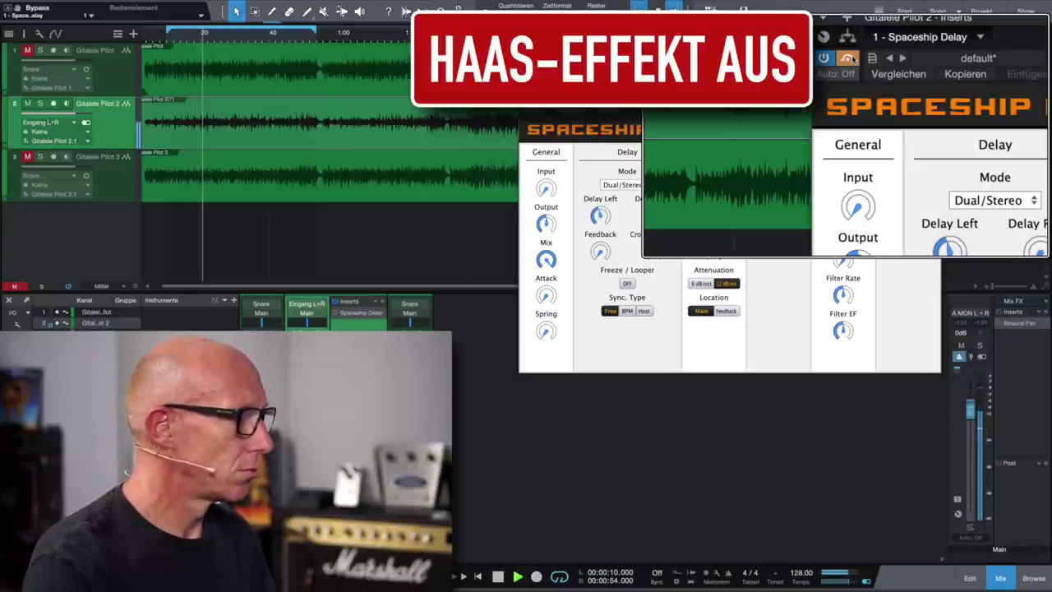
click(849, 57)
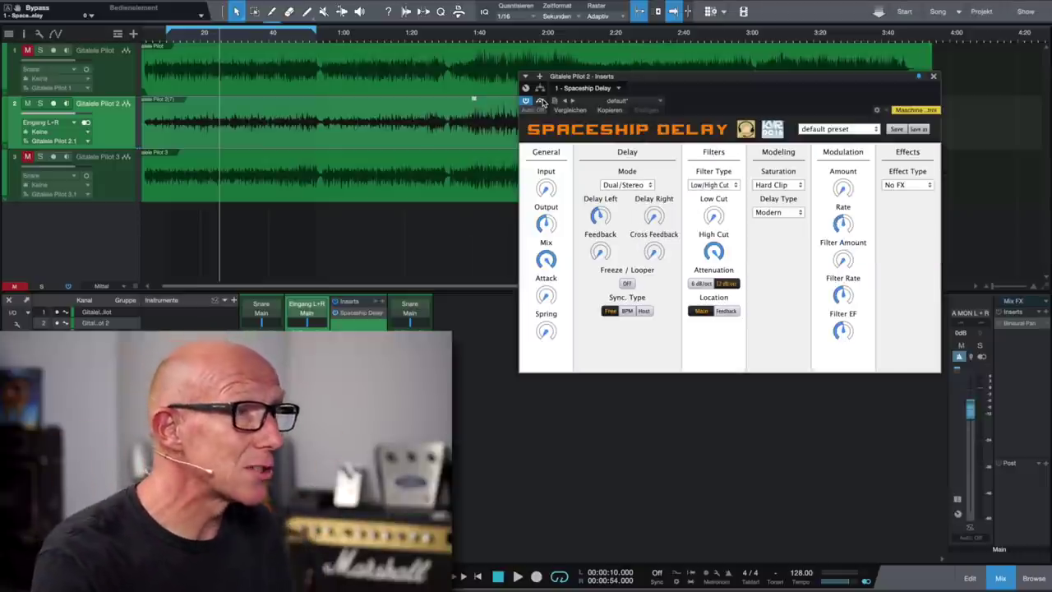
click(934, 77)
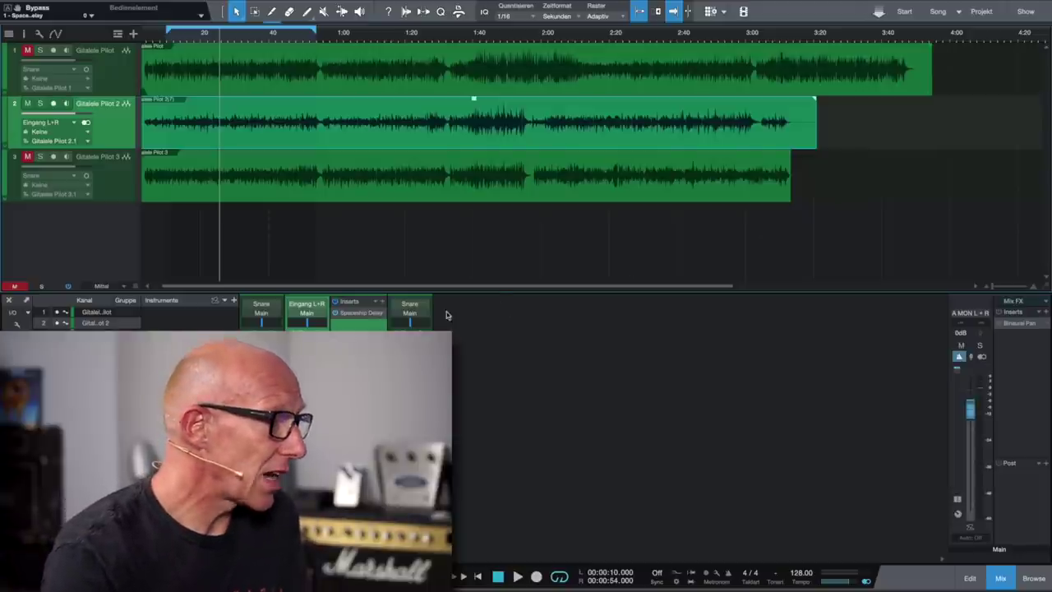
Step: Reopen Spaceship Delay on Gitalele Pilot 2 and play the track, toggling bypass to check how the Haas effect shifts the stereo balance
click(367, 318)
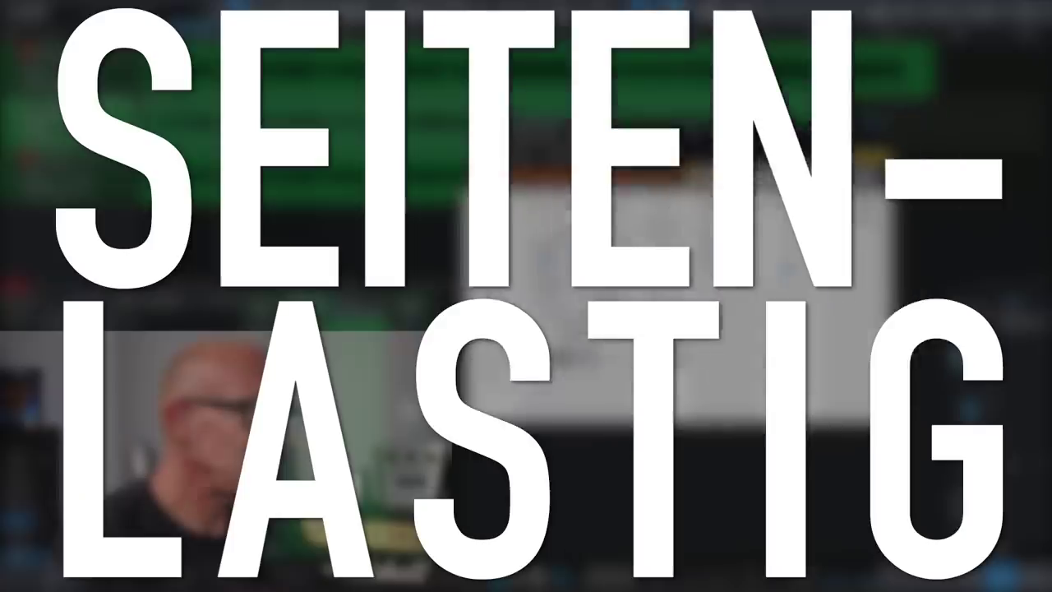
drag(741, 85, 688, 160)
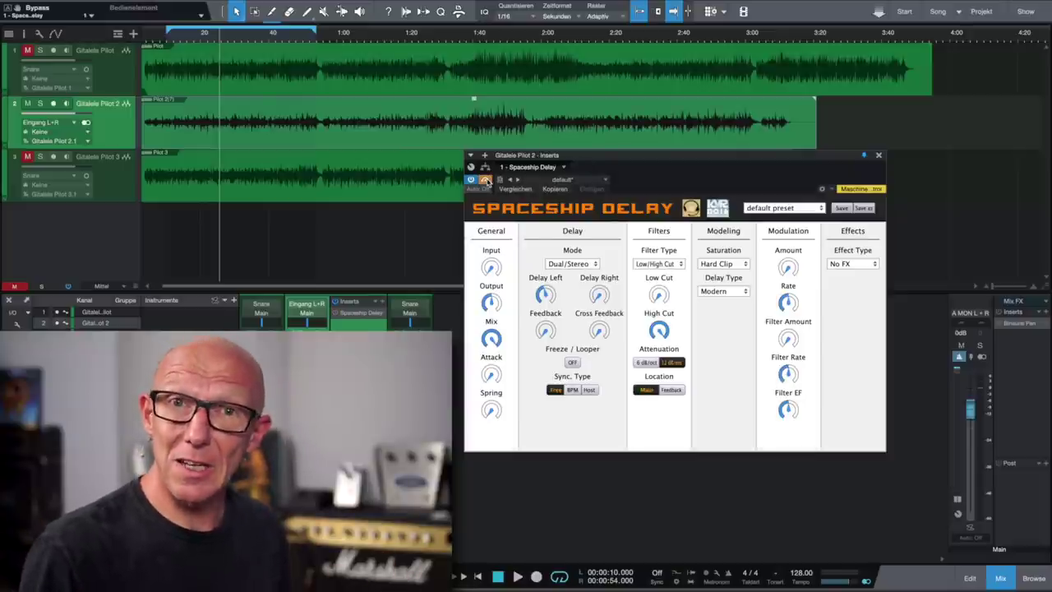
key(space)
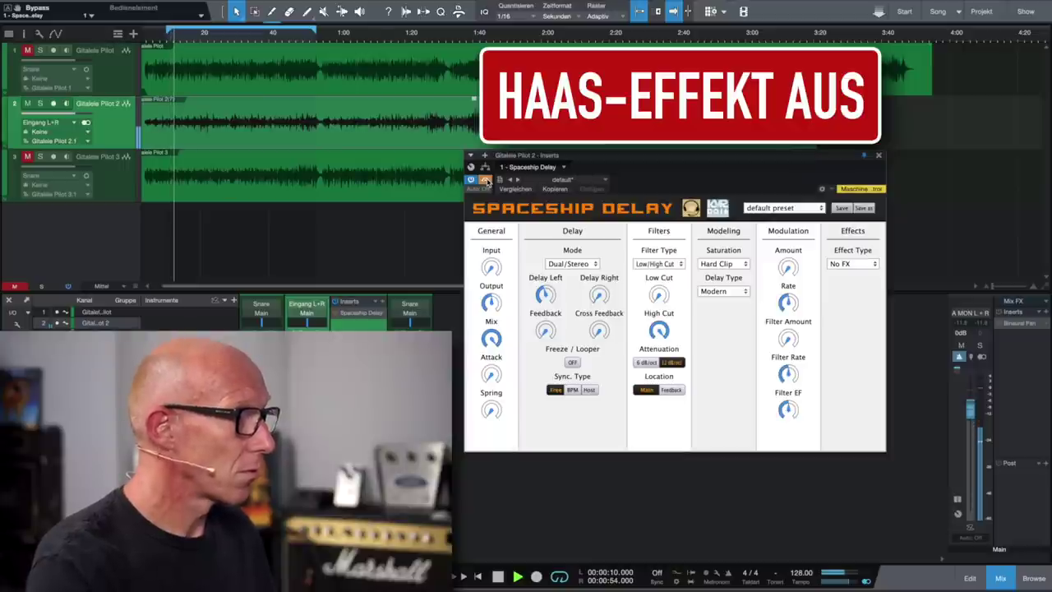
click(486, 180)
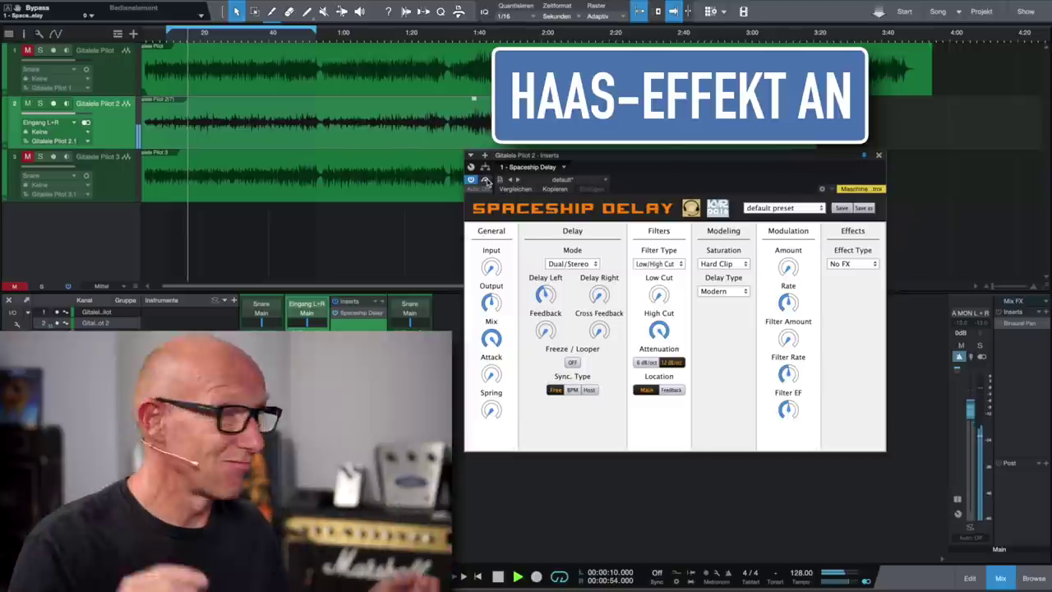
click(486, 180)
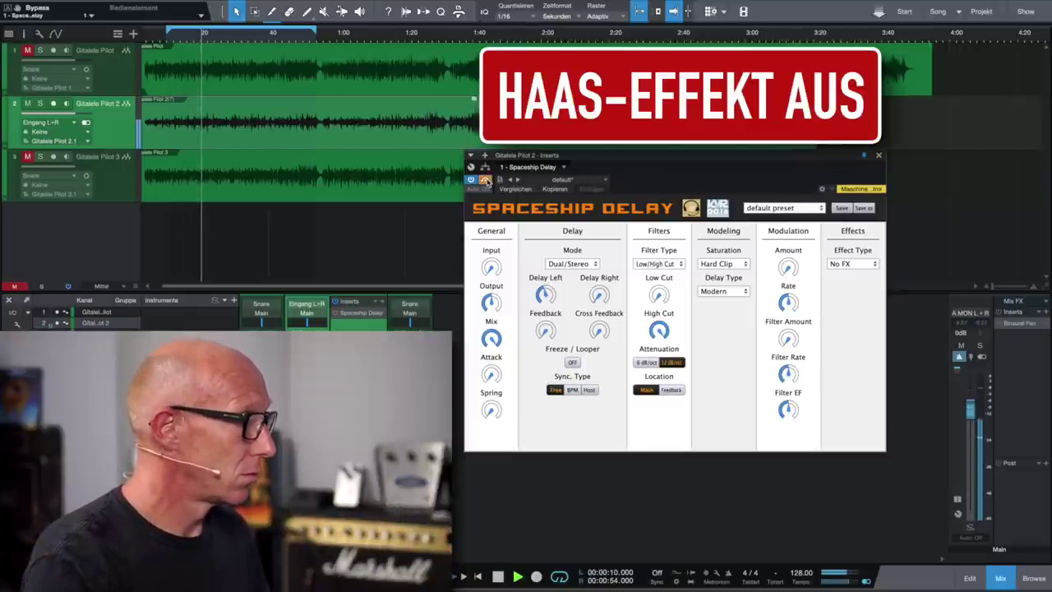
click(485, 180)
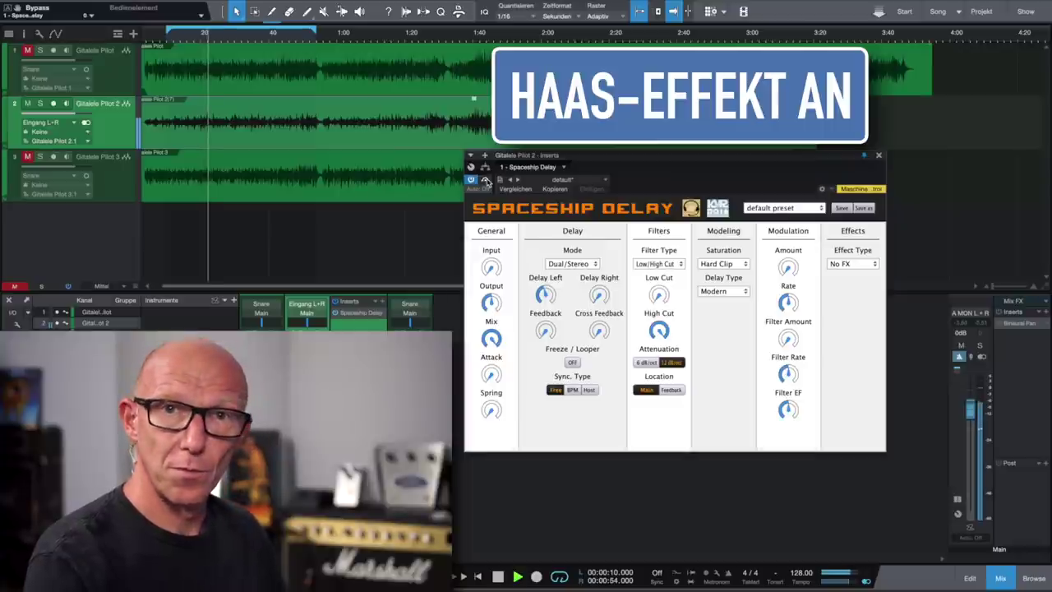
key(space)
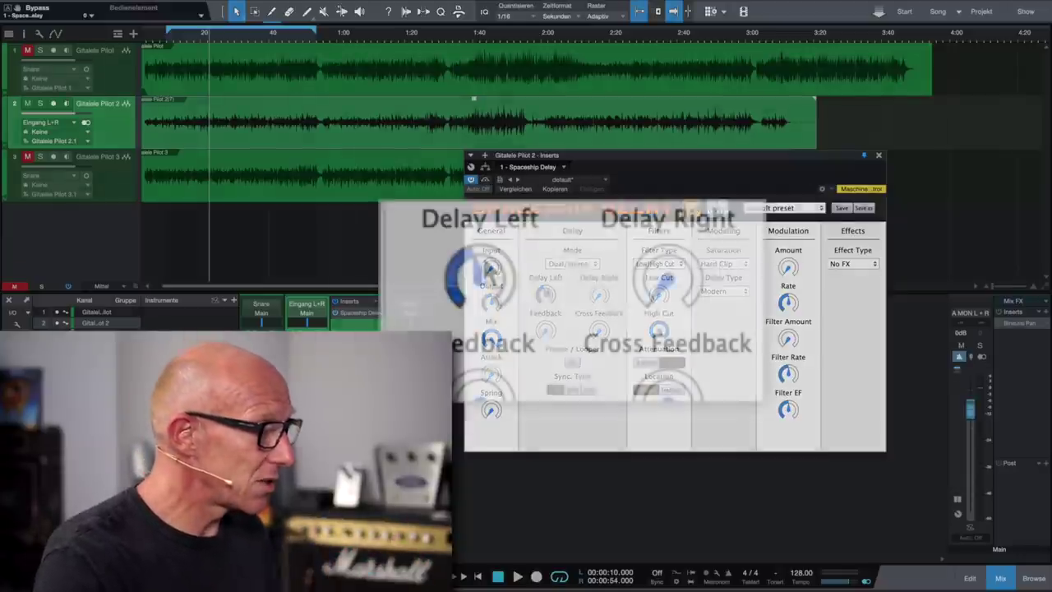
Step: Swap the Haas delay by lowering Delay Left to minimum and raising Delay Right to about 14 ms, and close the plug-in after listening
drag(546, 289, 546, 288)
drag(664, 277, 664, 277)
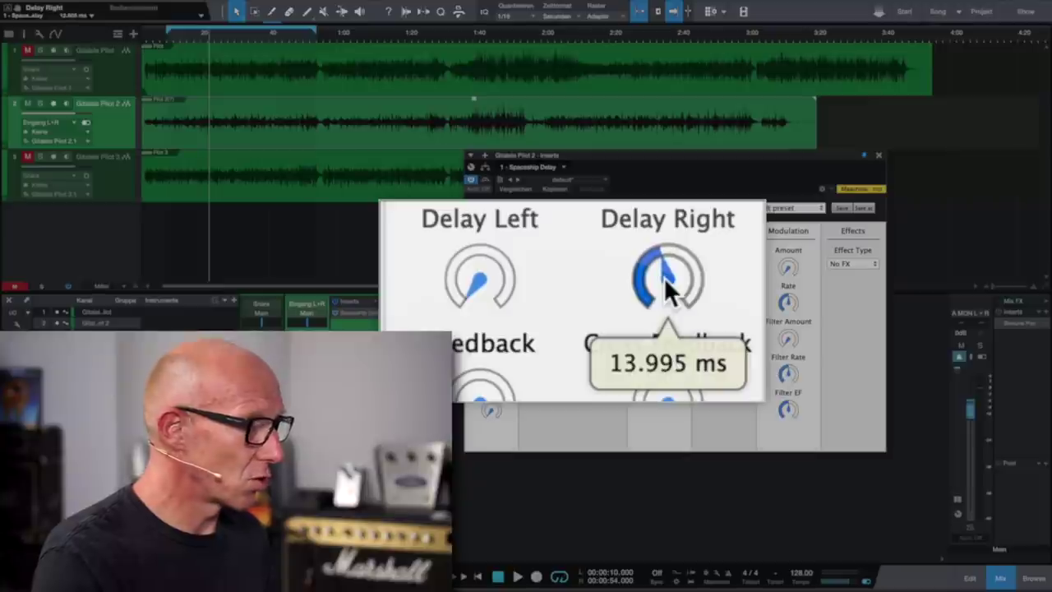
key(space)
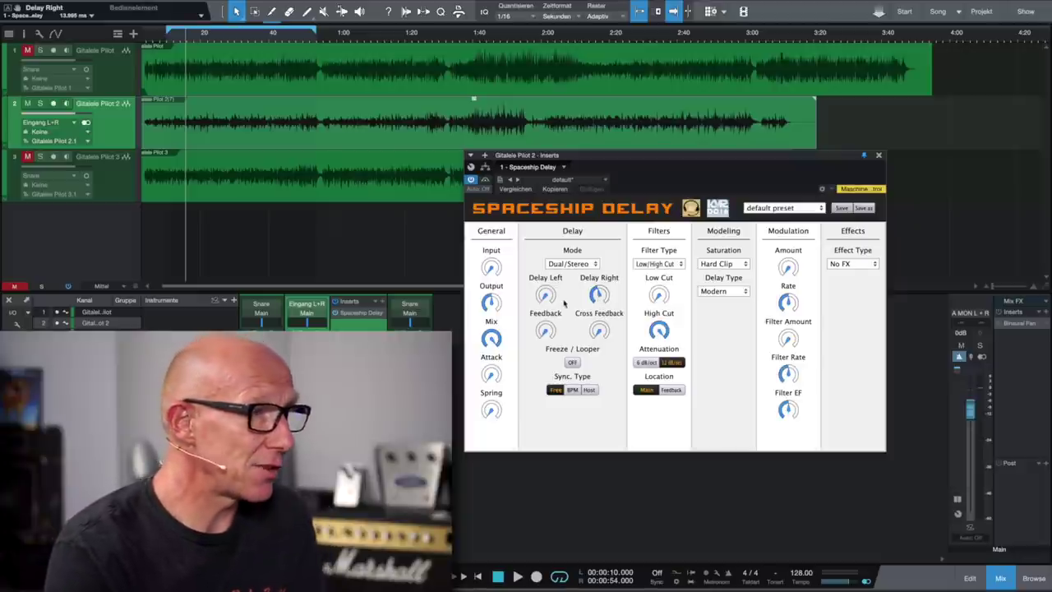
click(879, 155)
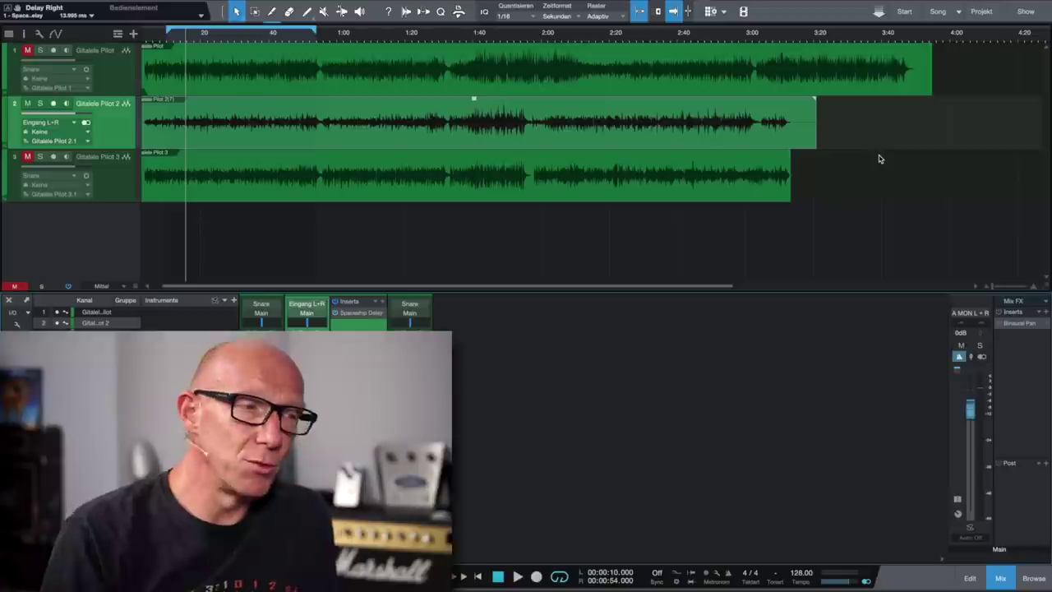
Step: Open Binaural Pan on the Main channel, activate it and turn off its mono mode
double_click(1032, 328)
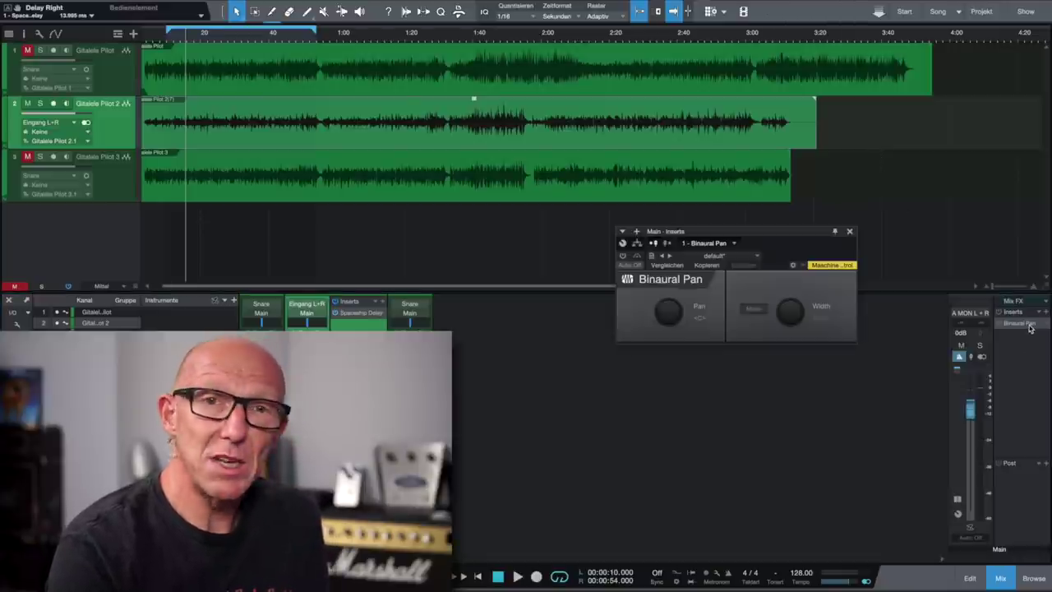
drag(761, 234, 730, 219)
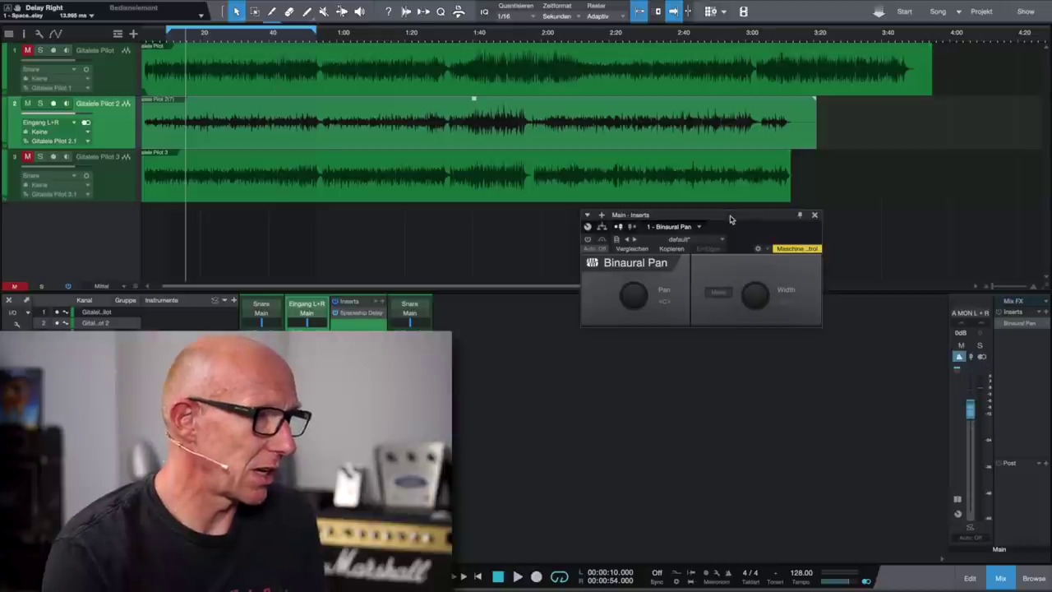
click(588, 239)
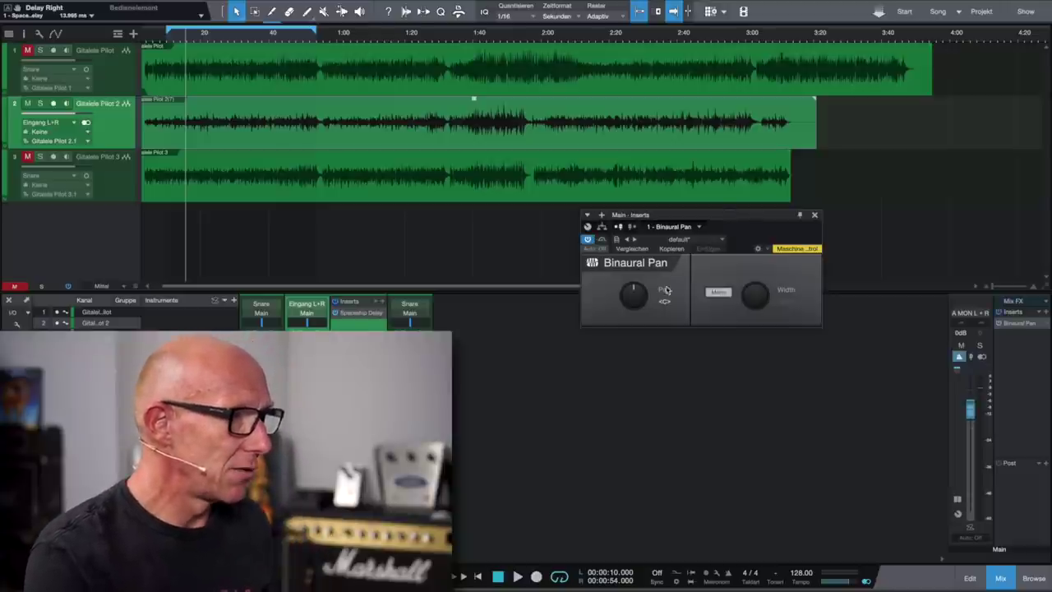
click(718, 295)
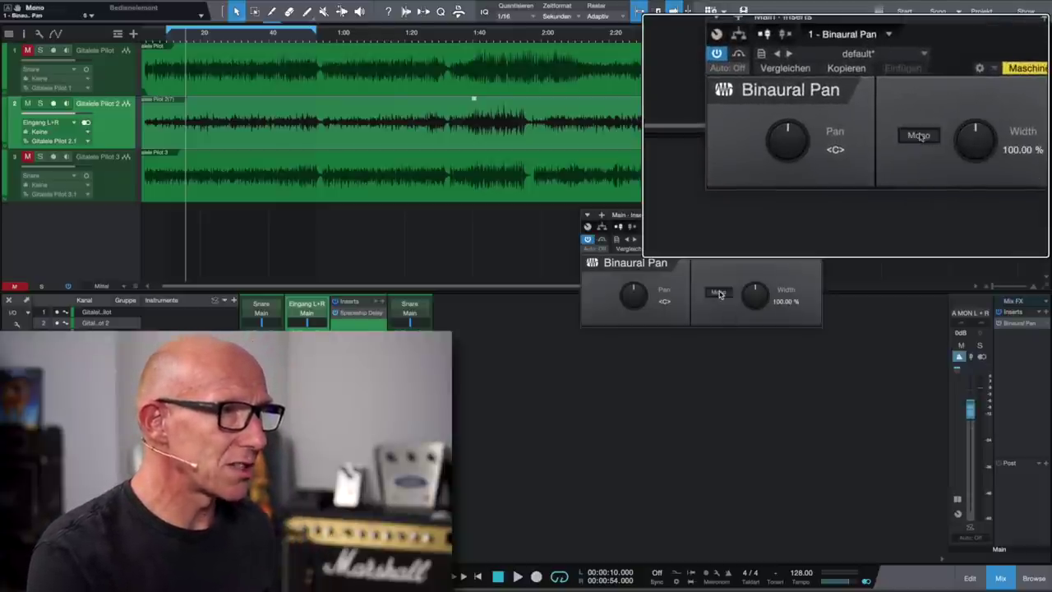
Step: Try a Binaural Pan width of 103% and restore it to 100%
drag(755, 296, 758, 298)
right_click(756, 298)
key(Escape)
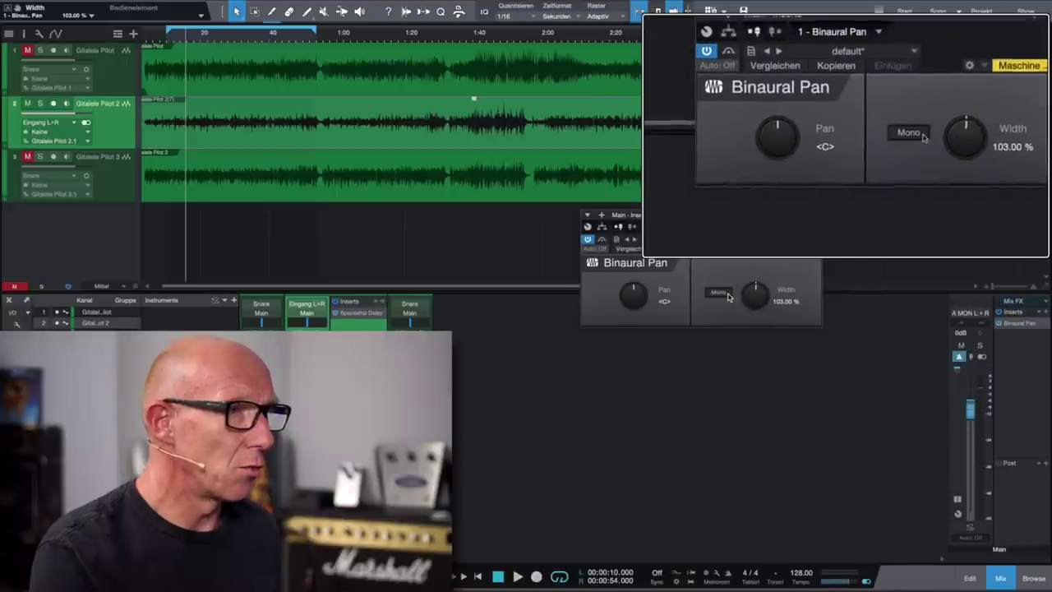
click(786, 300)
text(1)
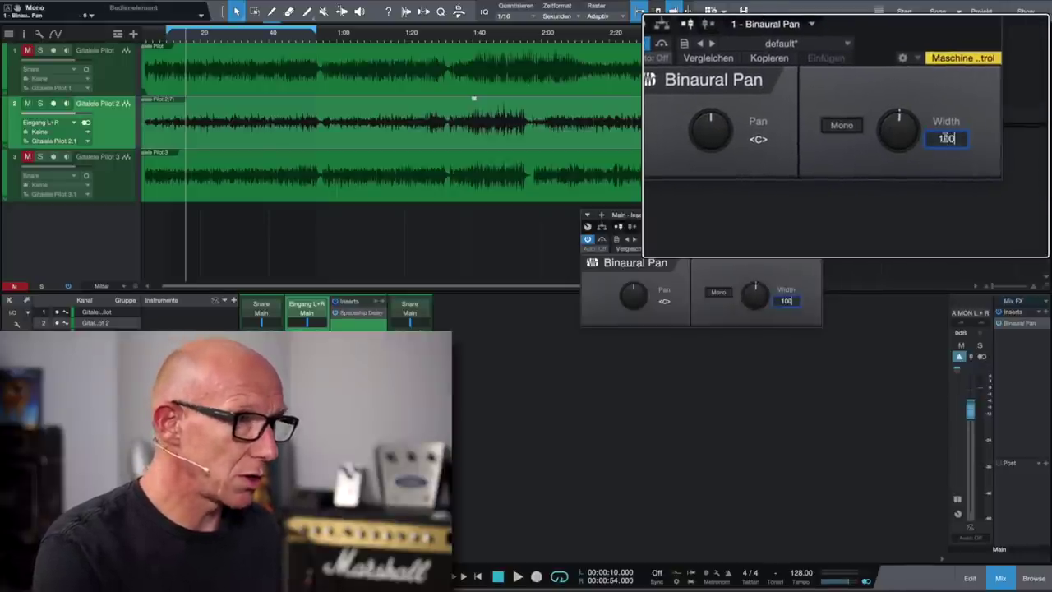
text(00)
key(Return)
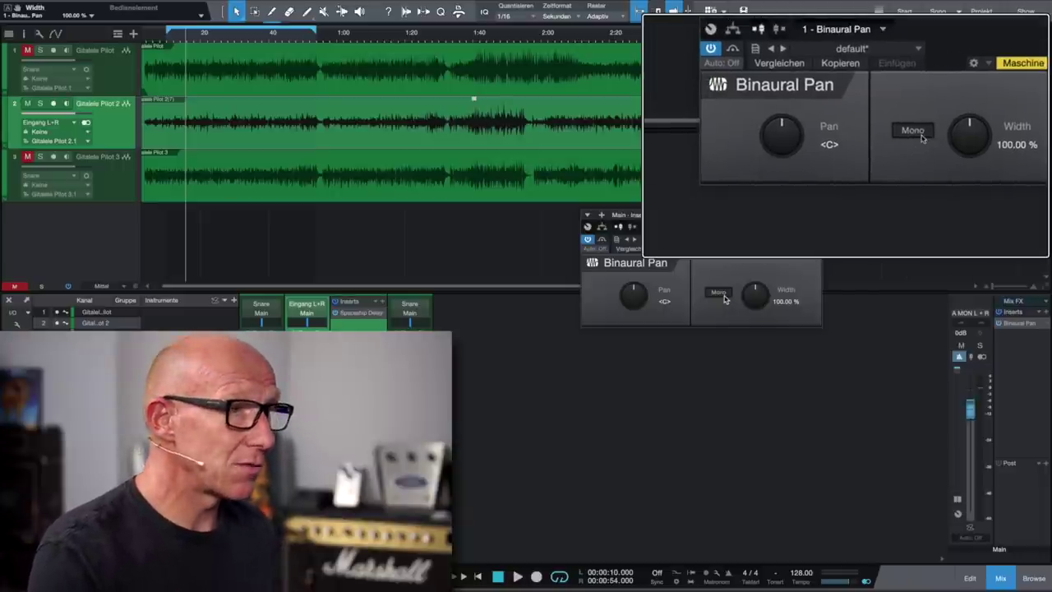
Step: Play the track and toggle Binaural Pan's mono mode to compare the Haas effect in stereo and mono
key(space)
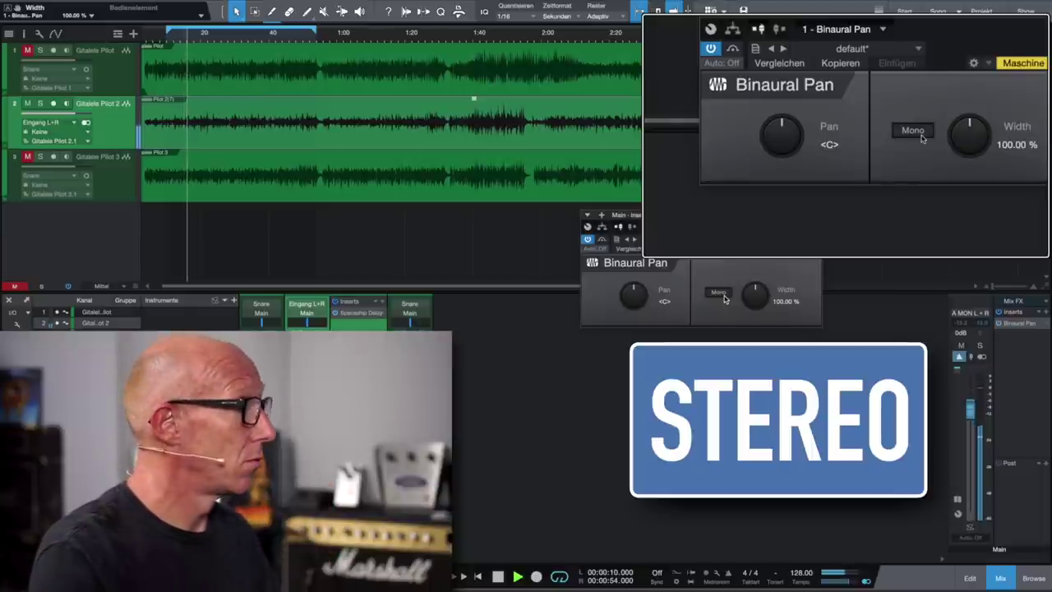
click(913, 130)
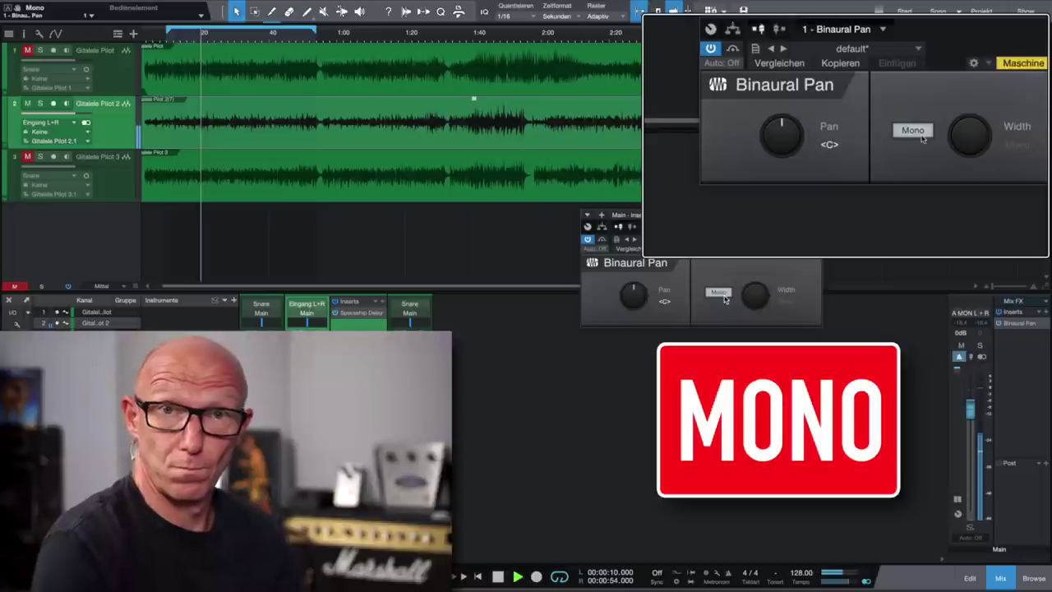
click(915, 132)
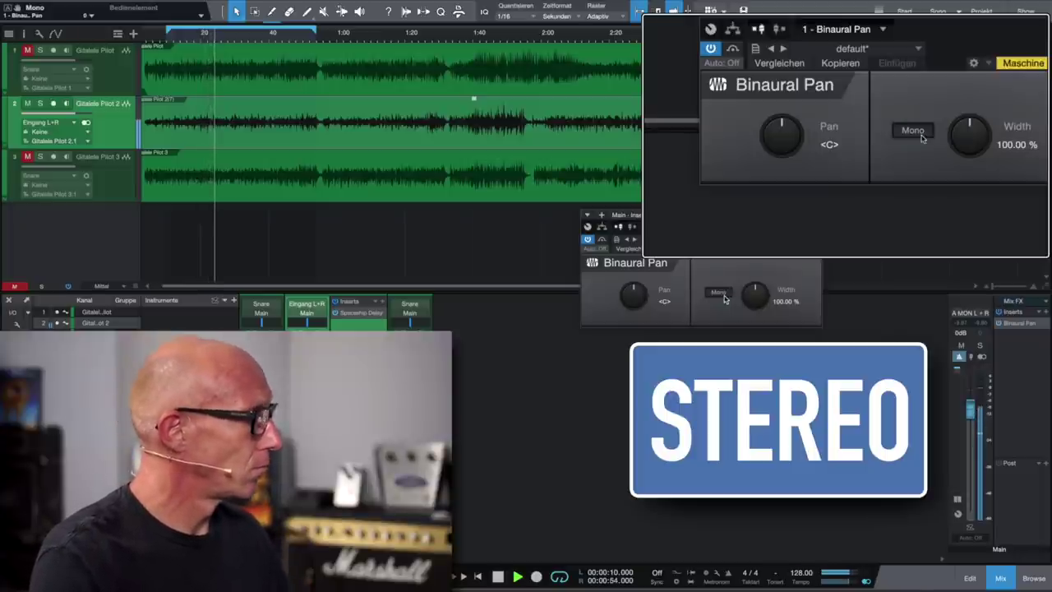
click(915, 132)
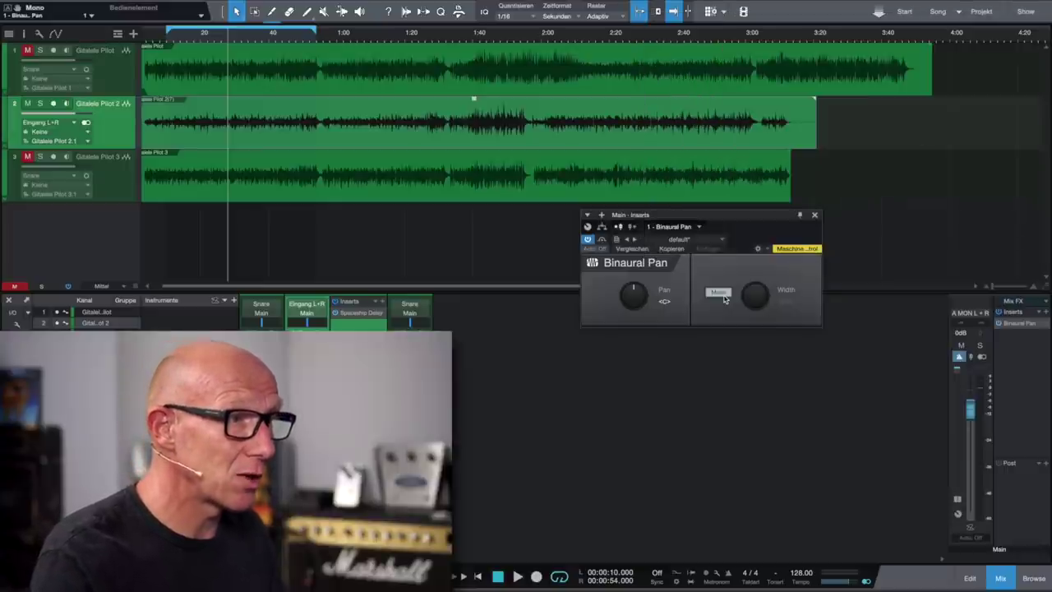
Step: Deactivate Spaceship Delay on the Gitalele Pilot 2 track and insert Wider with its amount set to 100%
click(815, 216)
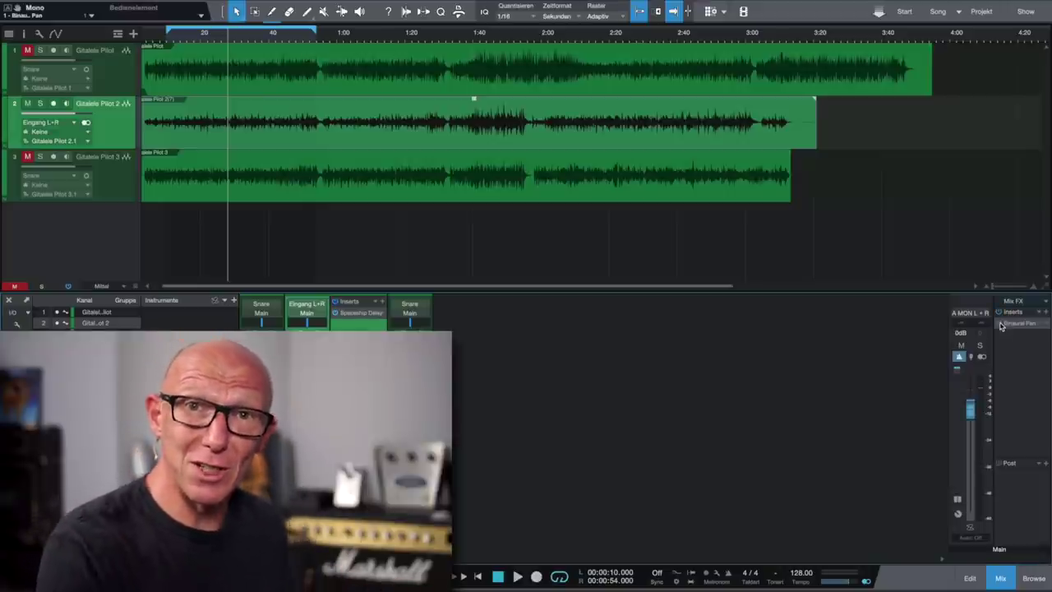
click(336, 314)
click(384, 305)
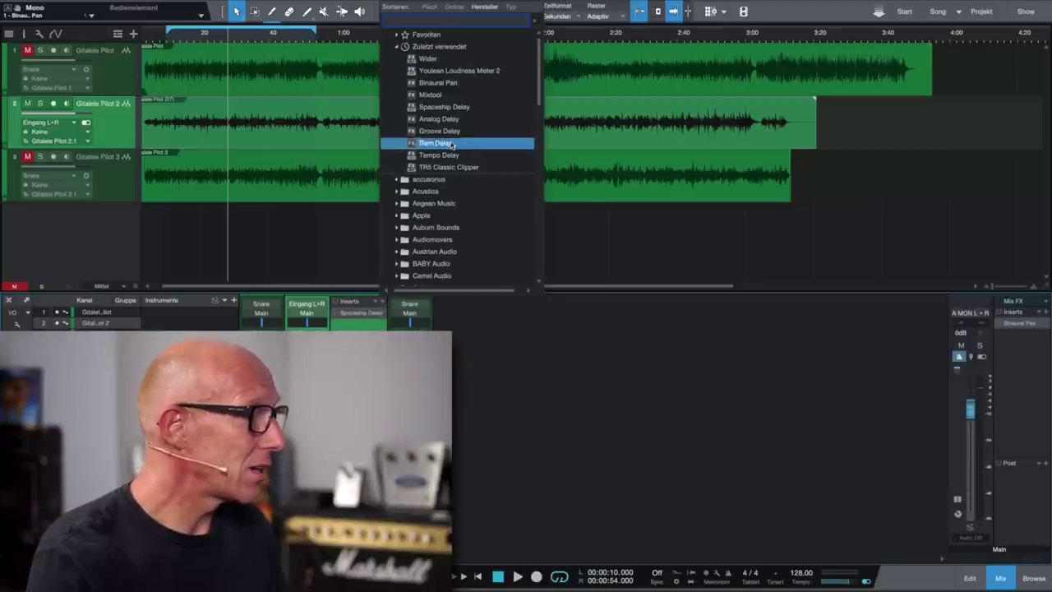
click(461, 63)
drag(717, 215, 651, 130)
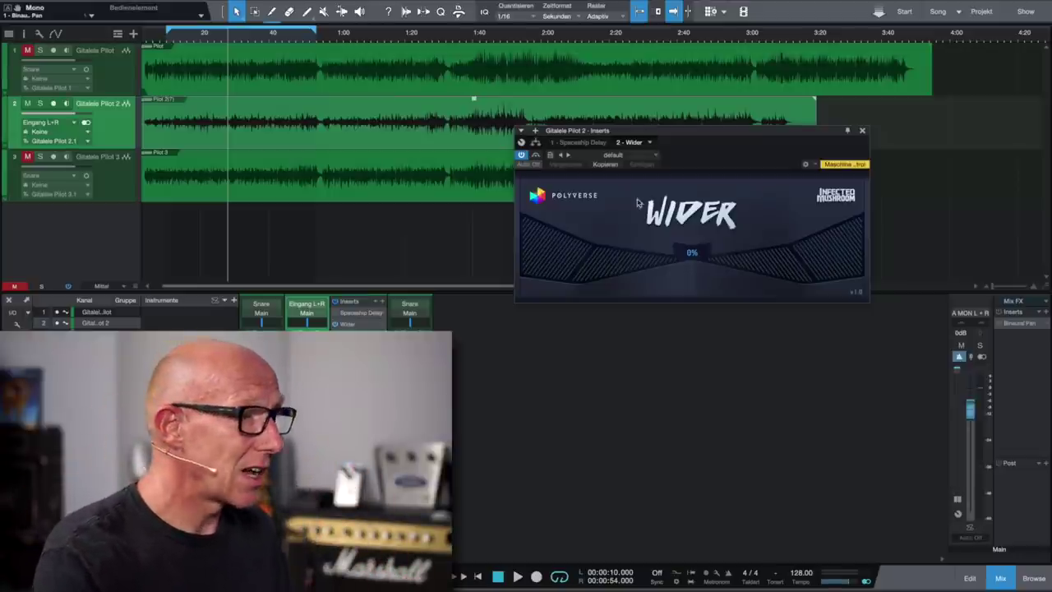
drag(709, 264, 792, 271)
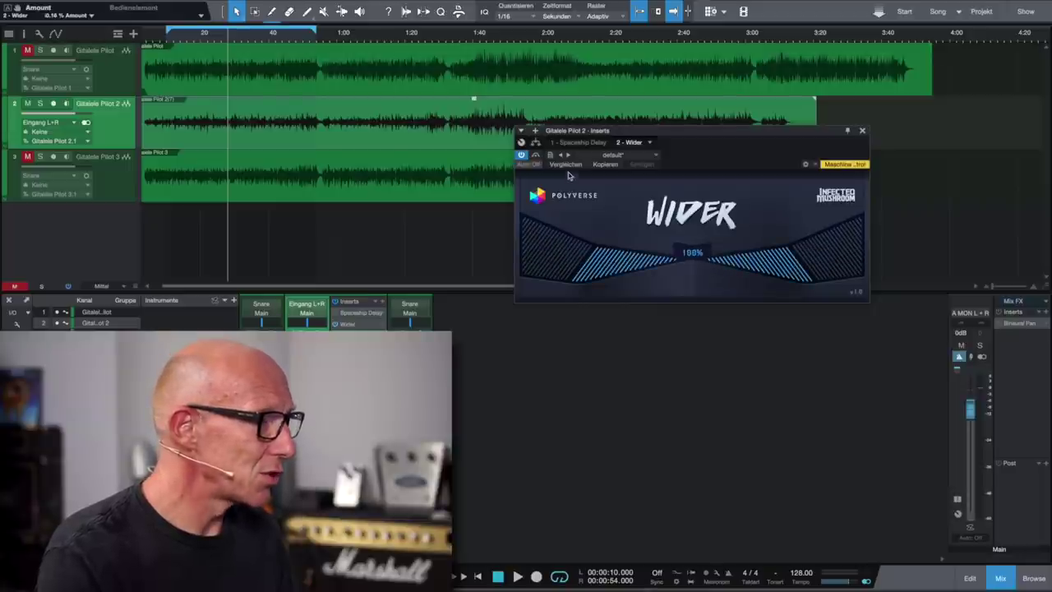
Step: Bypass Wider, play the track, and re-enable the plug-in during playback to compare the sound with and without widening
click(536, 156)
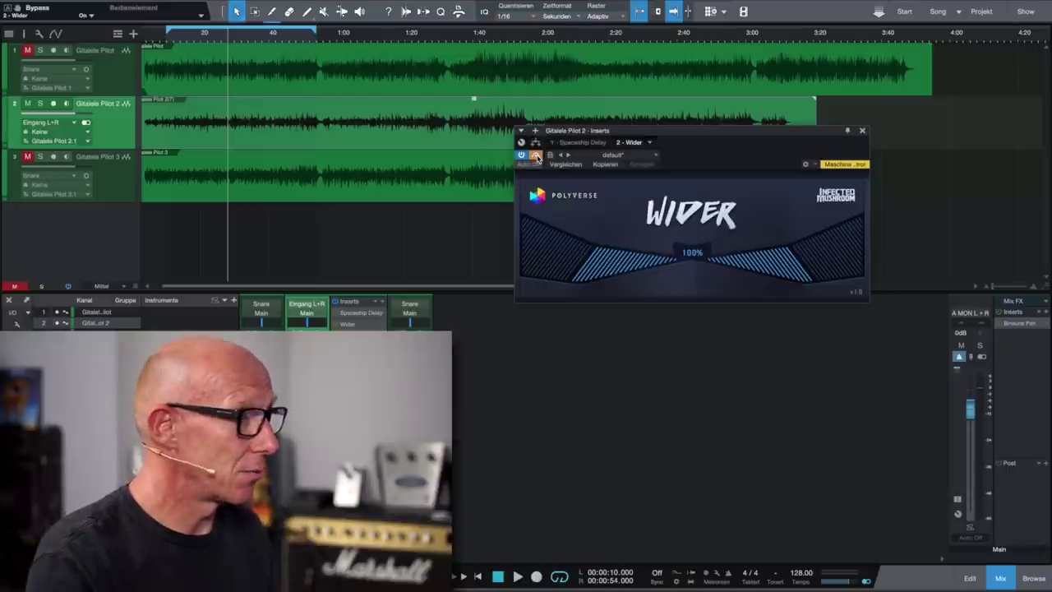
key(space)
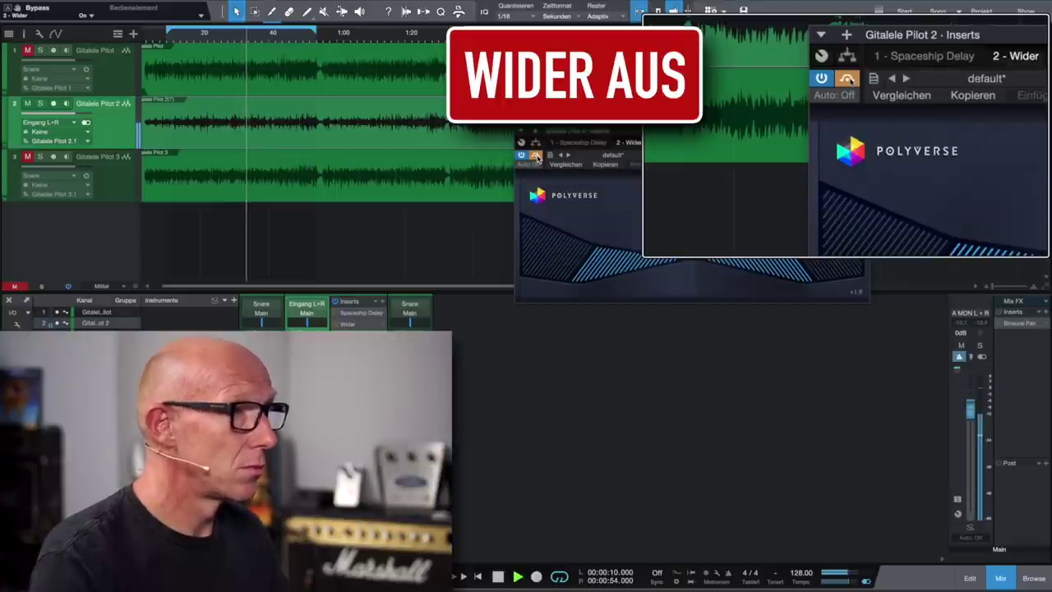
click(536, 156)
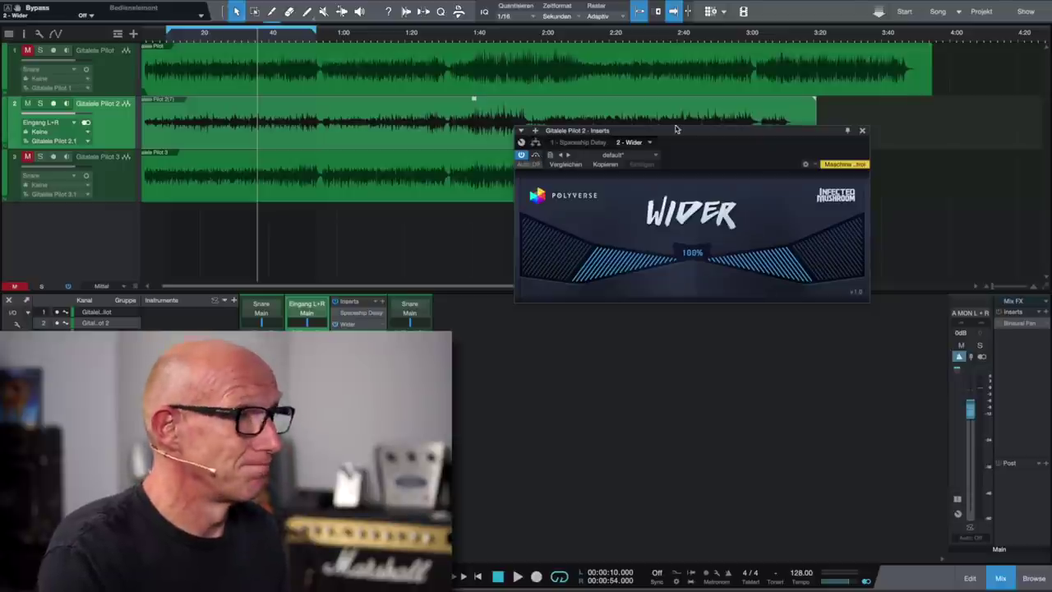
Step: Keep the Wider window open, open Binaural Pan from the Main channel below it, and reactivate Binaural Pan
drag(680, 134, 663, 195)
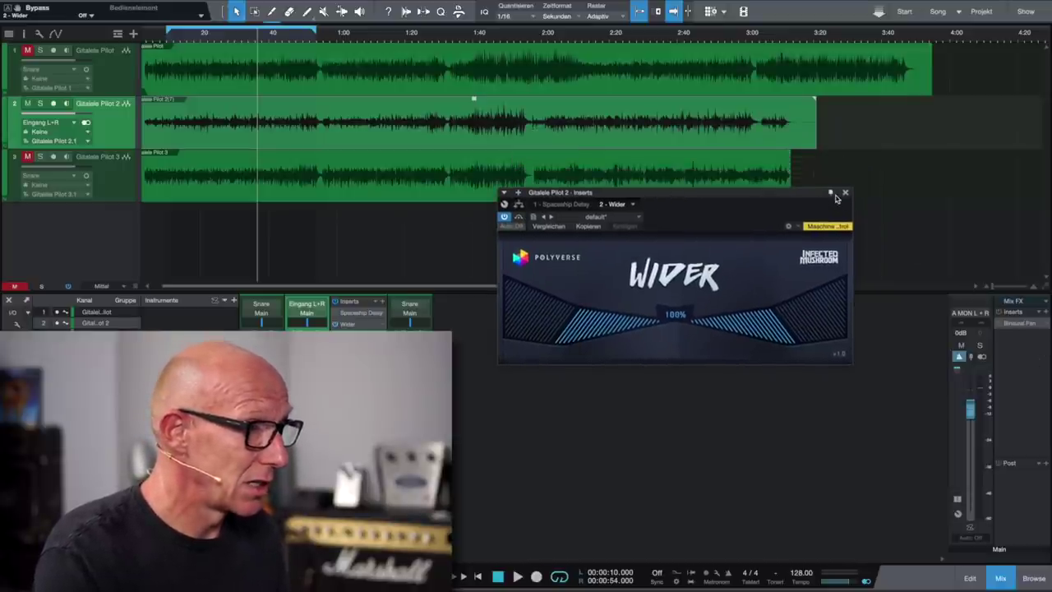
drag(784, 198, 839, 84)
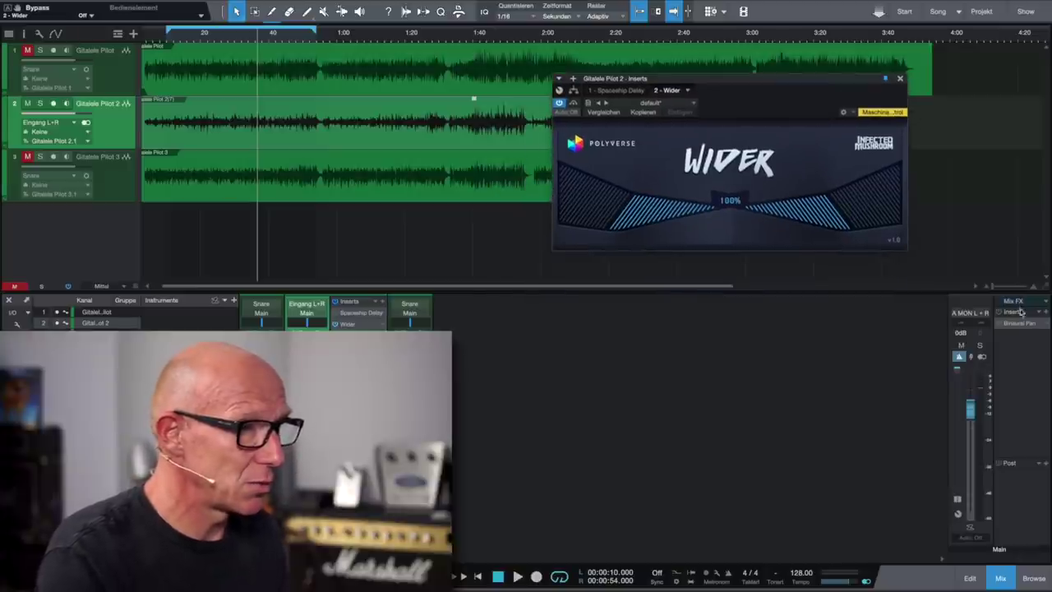
click(1024, 329)
drag(710, 218, 799, 287)
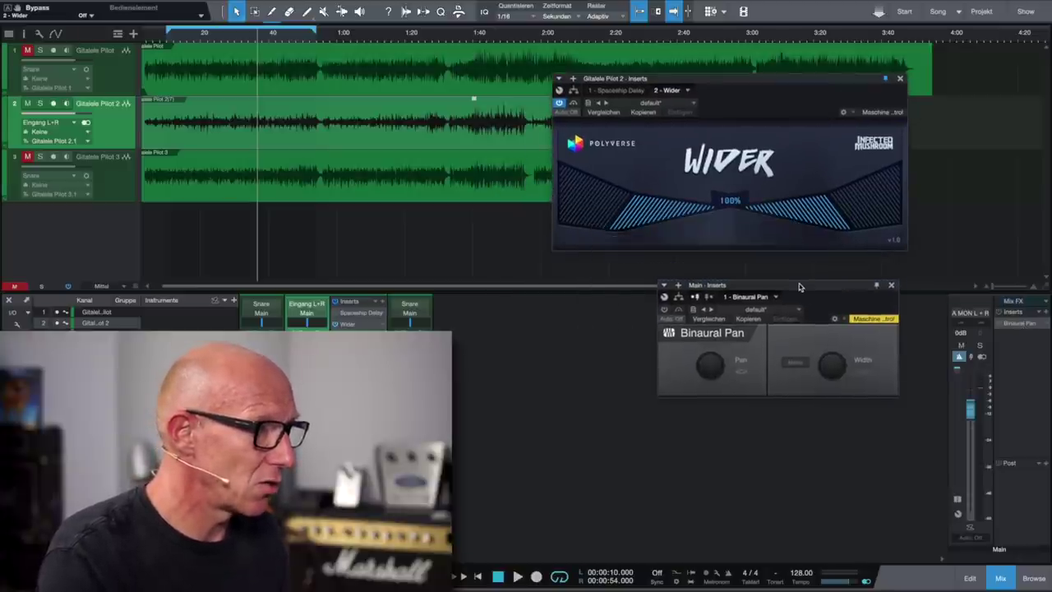
click(667, 309)
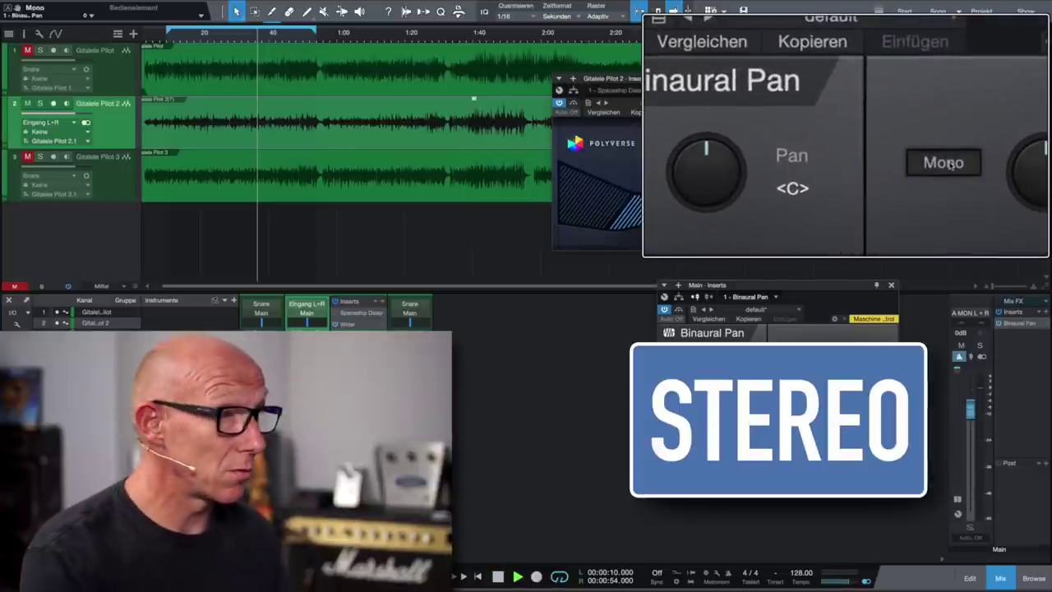
Step: Play the track and toggle Binaural Pan's mono mode to check the mono compatibility of Wider
key(space)
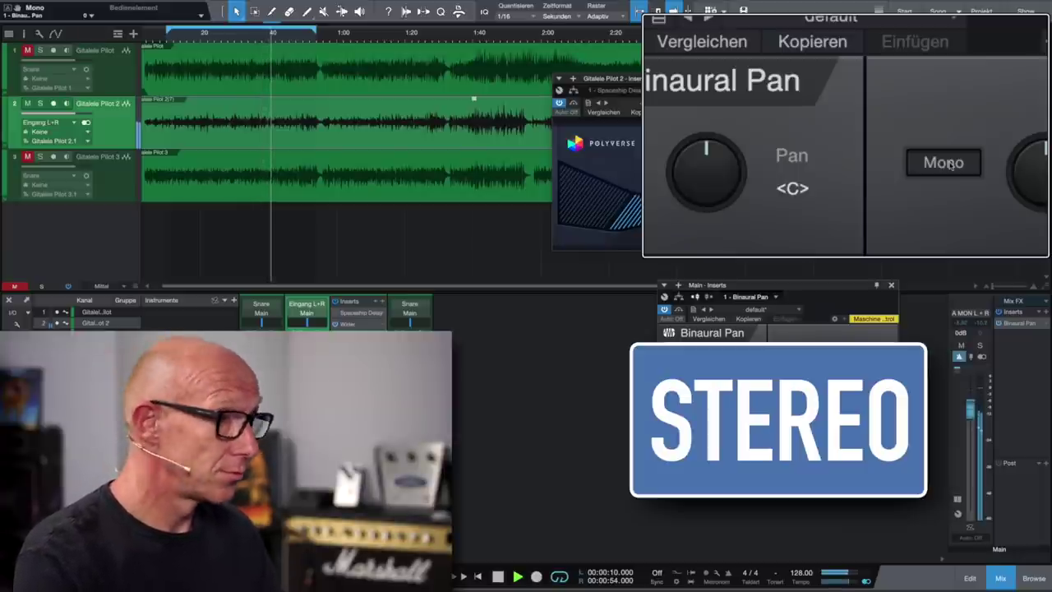
click(949, 164)
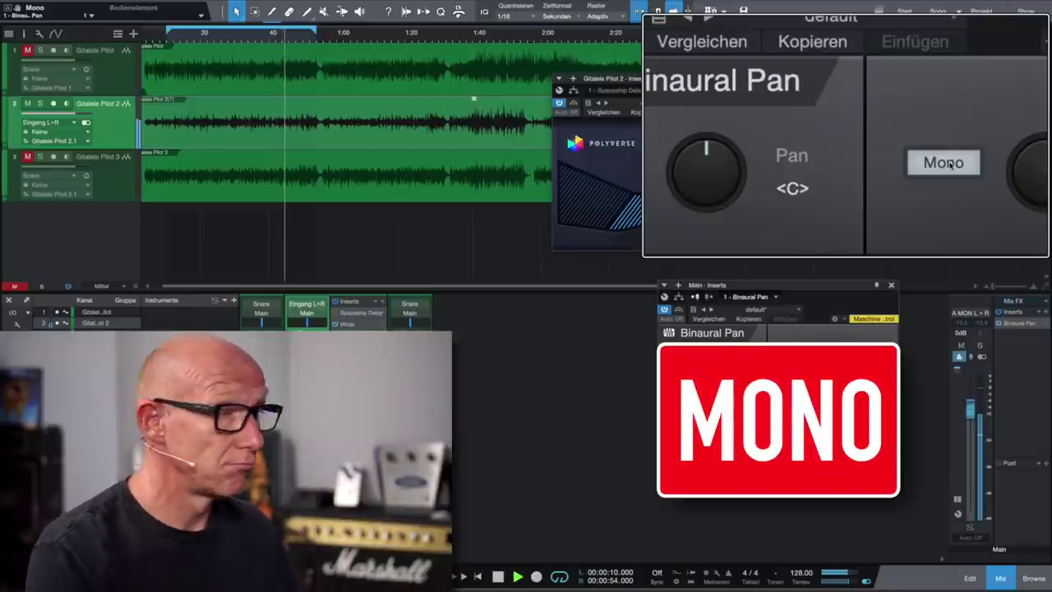
click(950, 163)
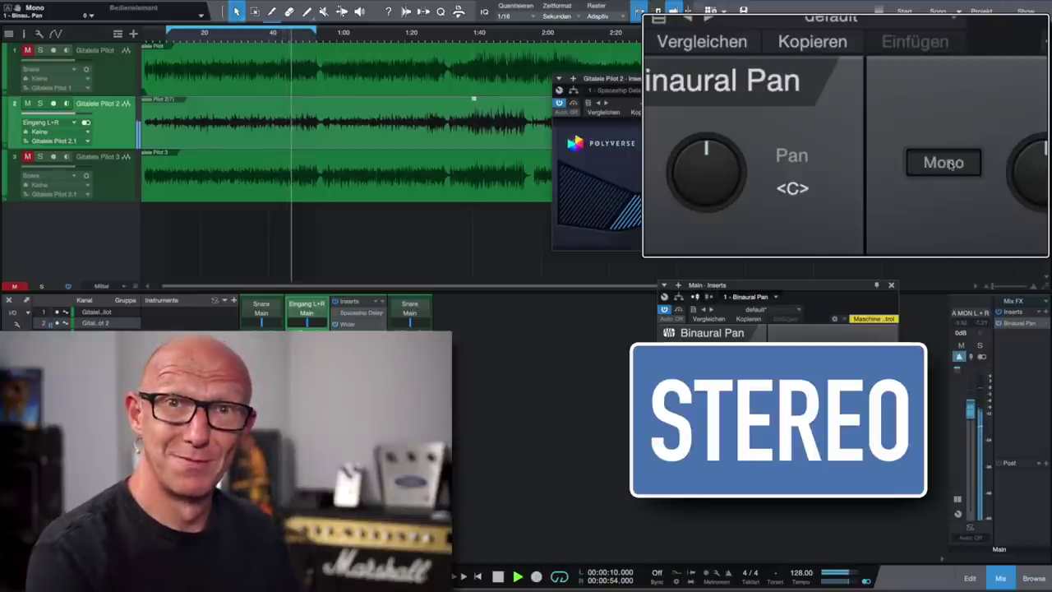
click(950, 164)
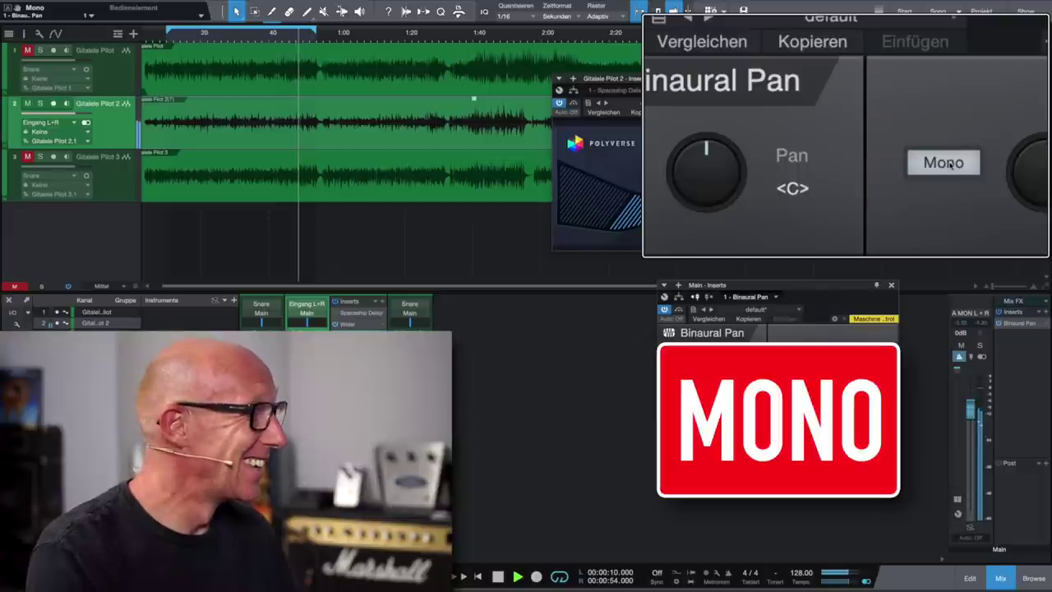
key(space)
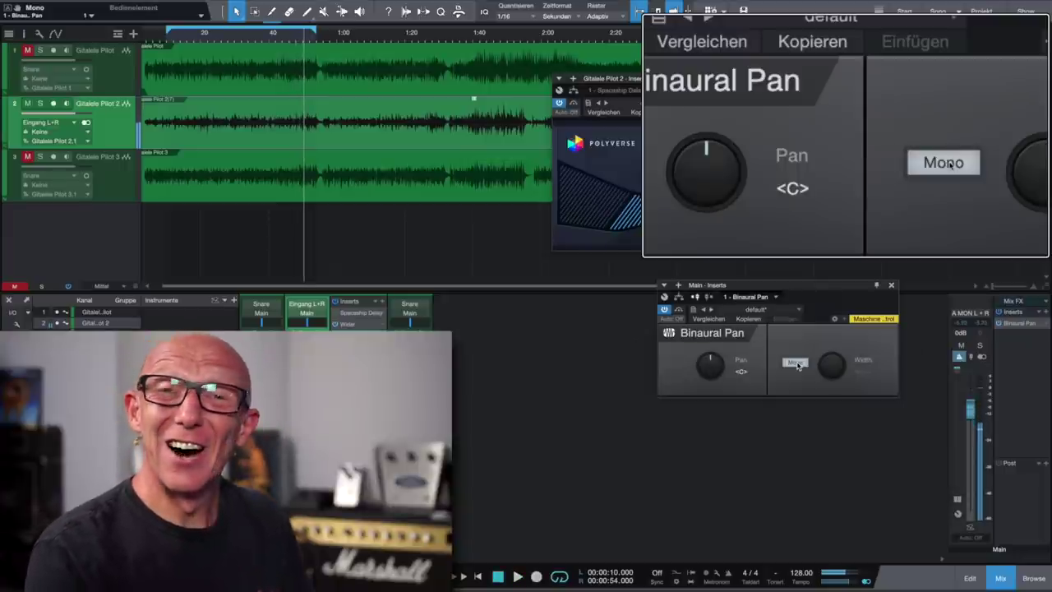